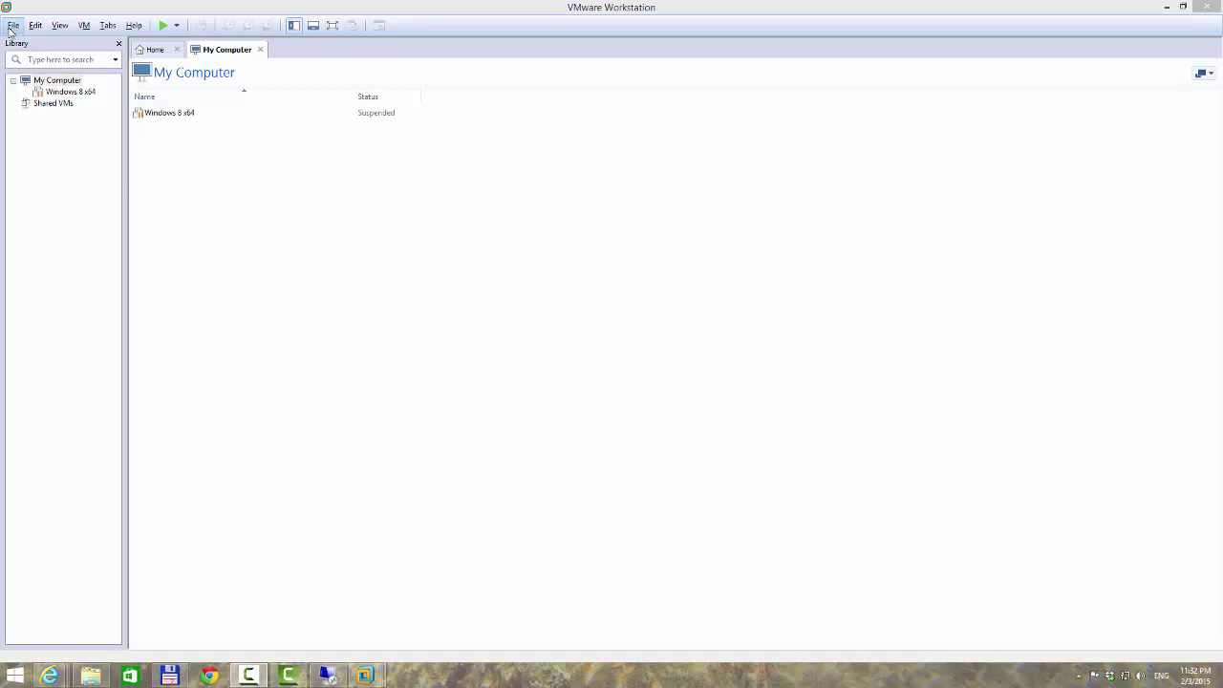
# Start a new virtual machine with the Custom (advanced) configuration and Workstation 11.0 hardware compatibility
pyautogui.click(12, 27)
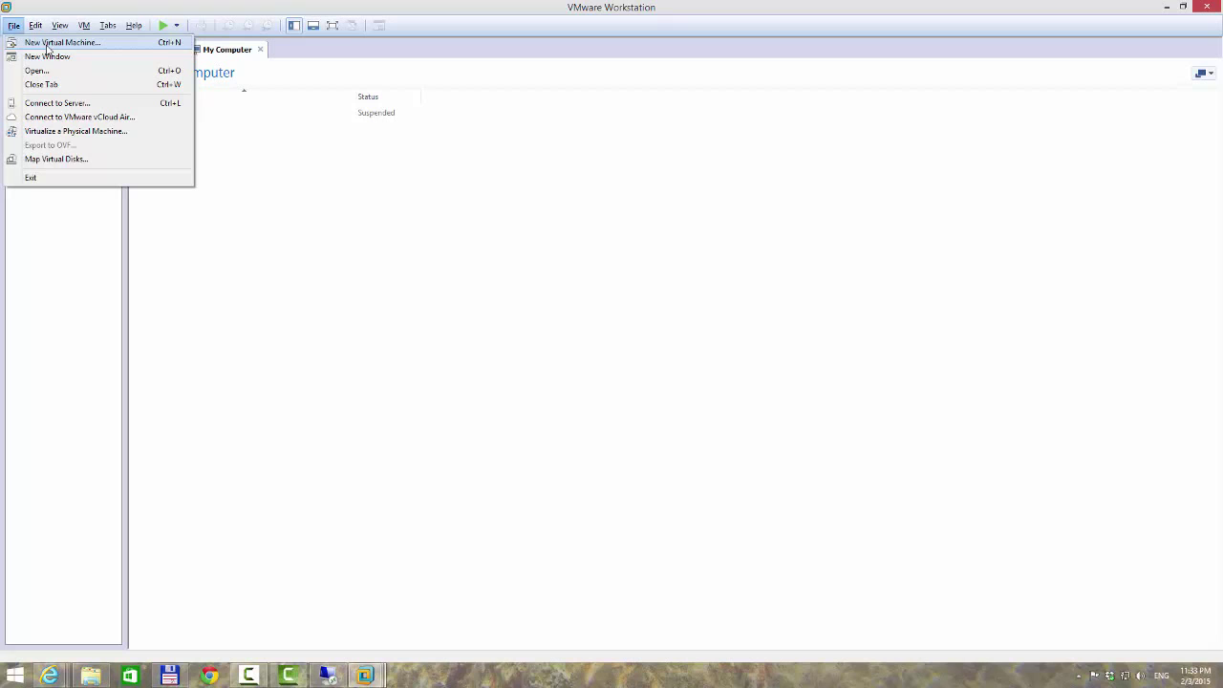
pyautogui.click(48, 44)
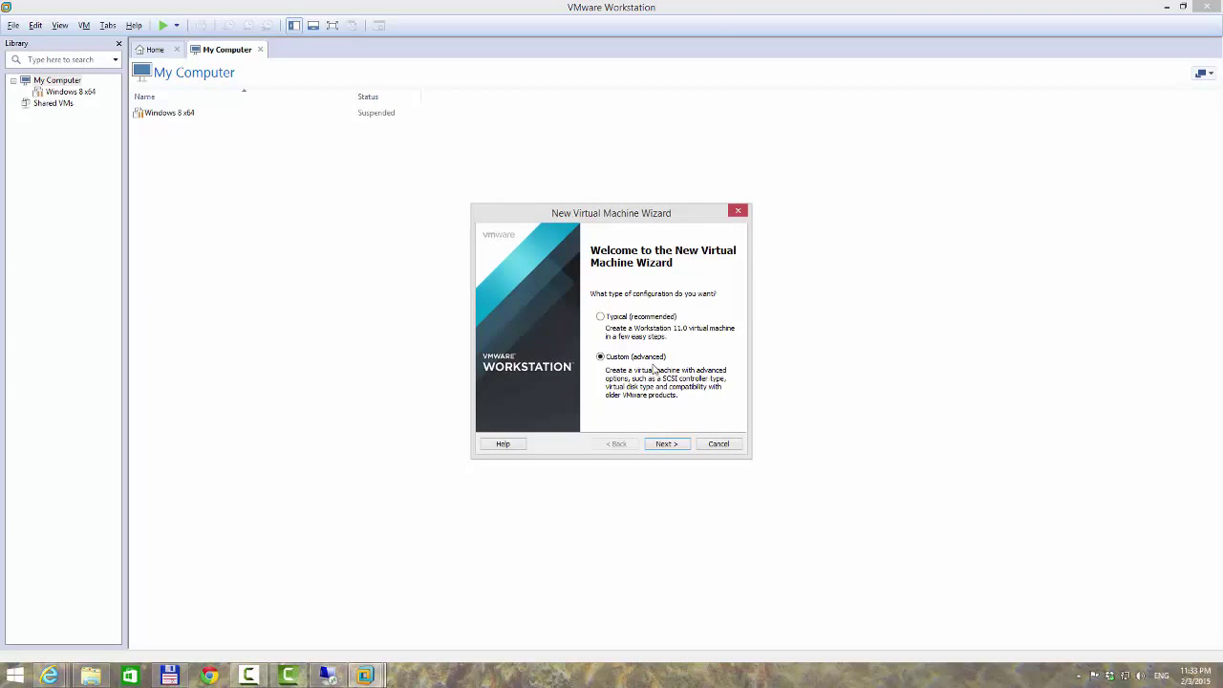
pyautogui.click(664, 445)
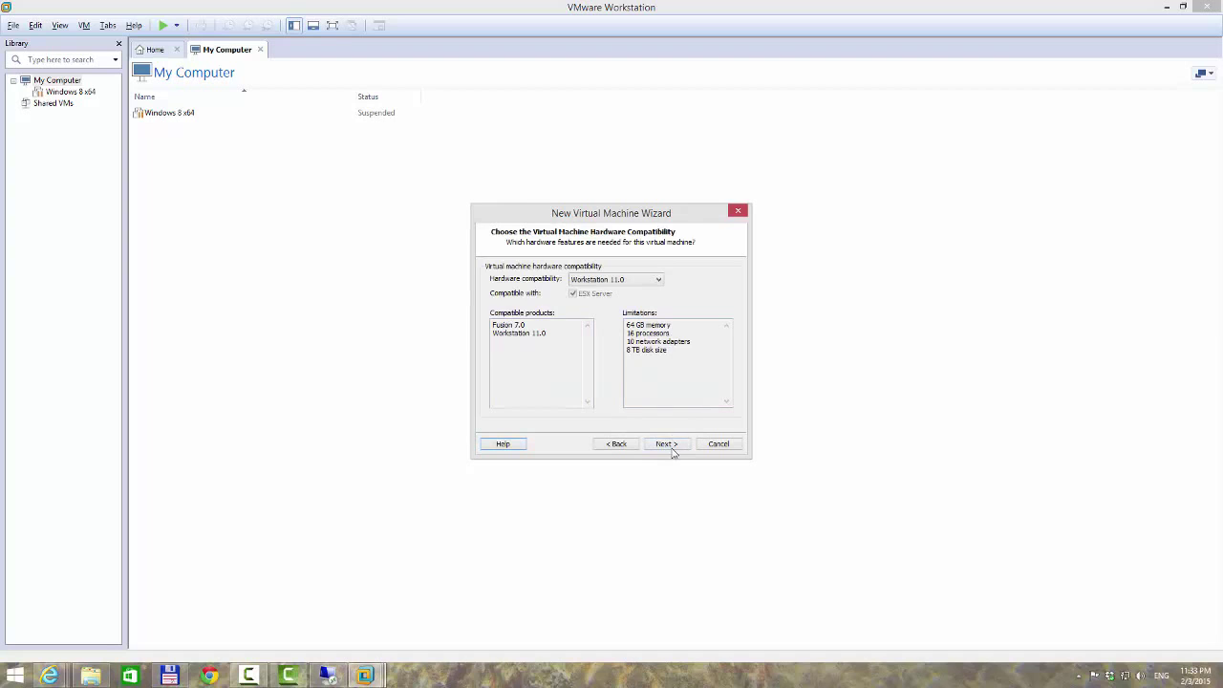
pyautogui.click(666, 444)
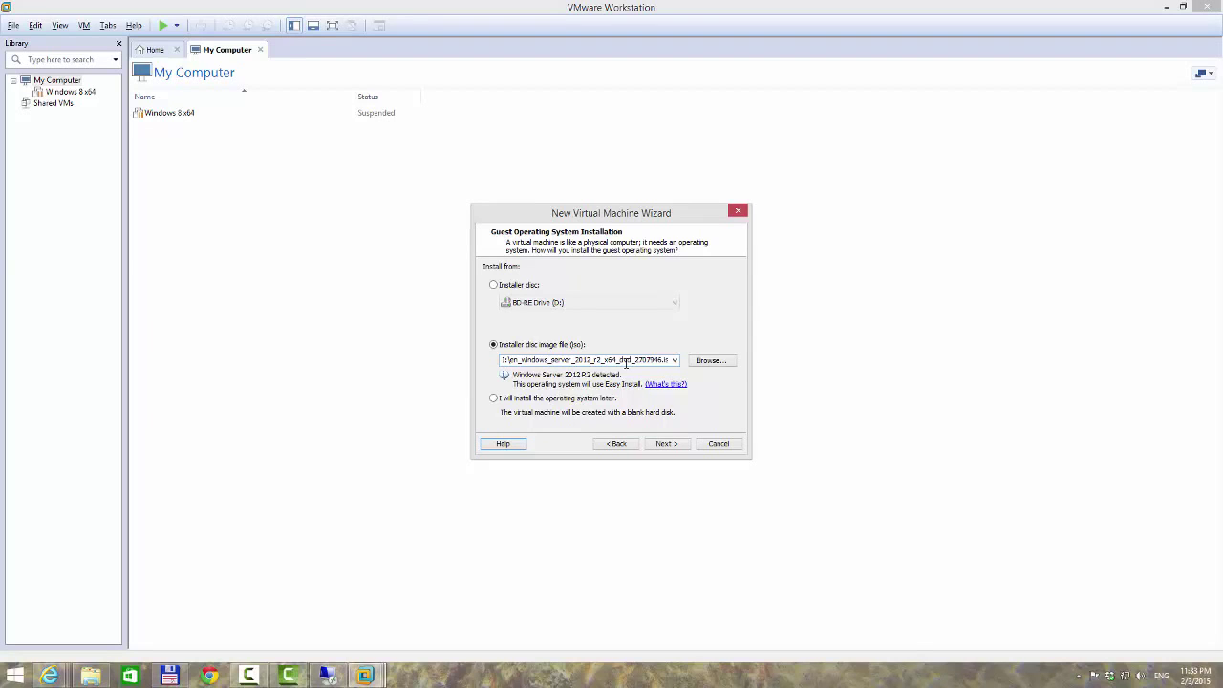
# Use the installer disc image en_windows_server_2012_r2_x64_dvd_2707946 from the MP3 (I:) drive as the installation source
pyautogui.click(709, 362)
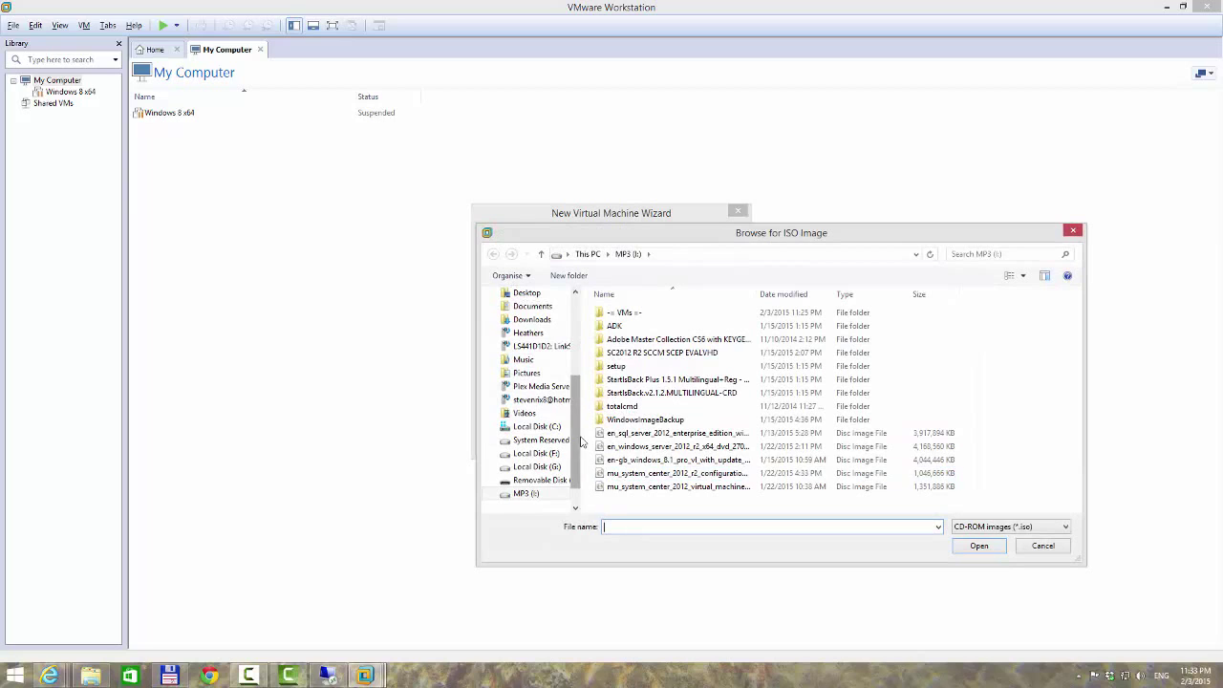
pyautogui.click(524, 493)
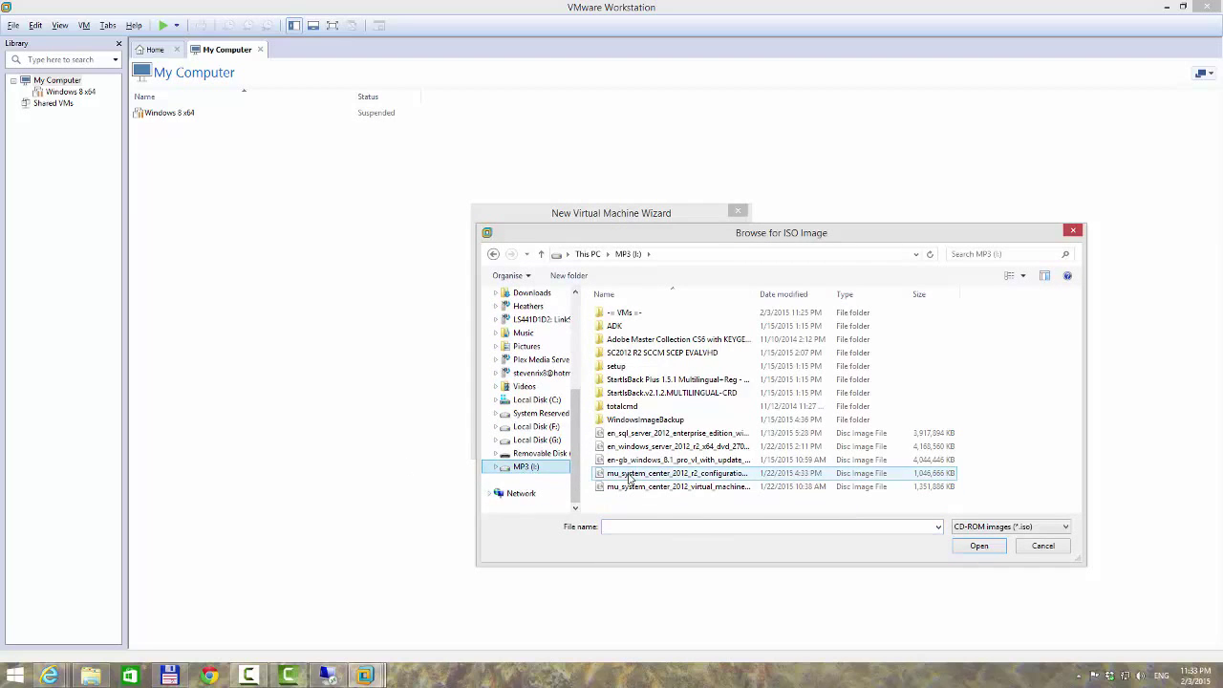
pyautogui.doubleClick(672, 448)
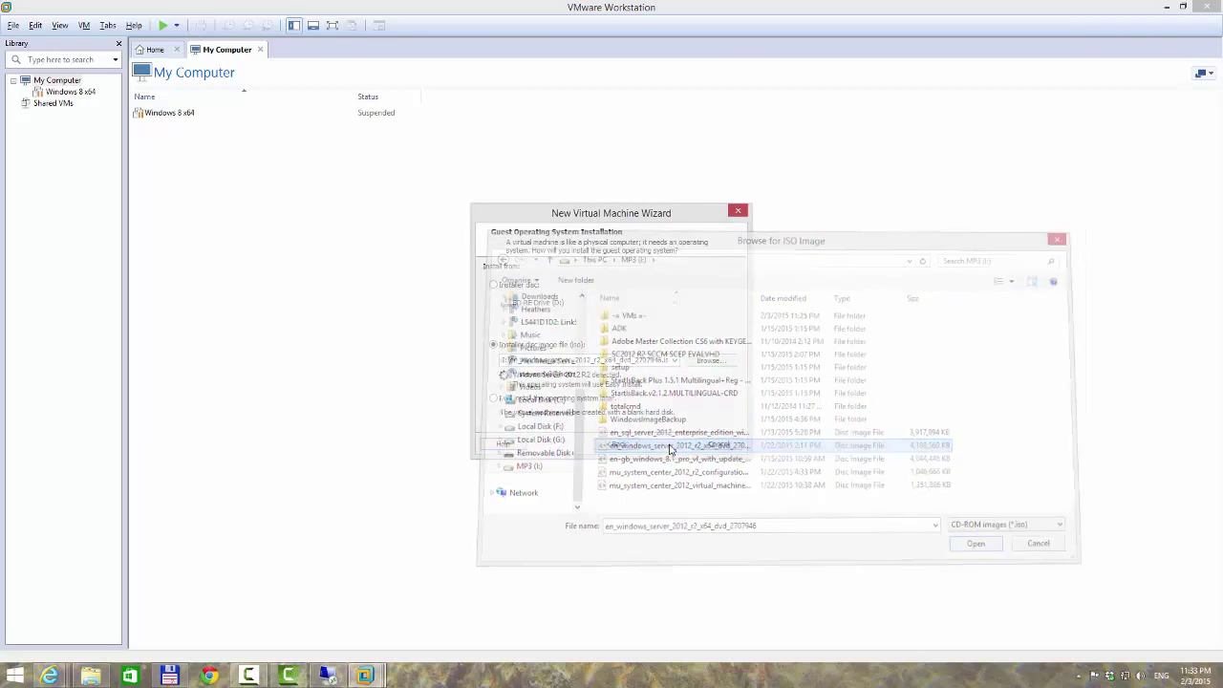
pyautogui.click(666, 444)
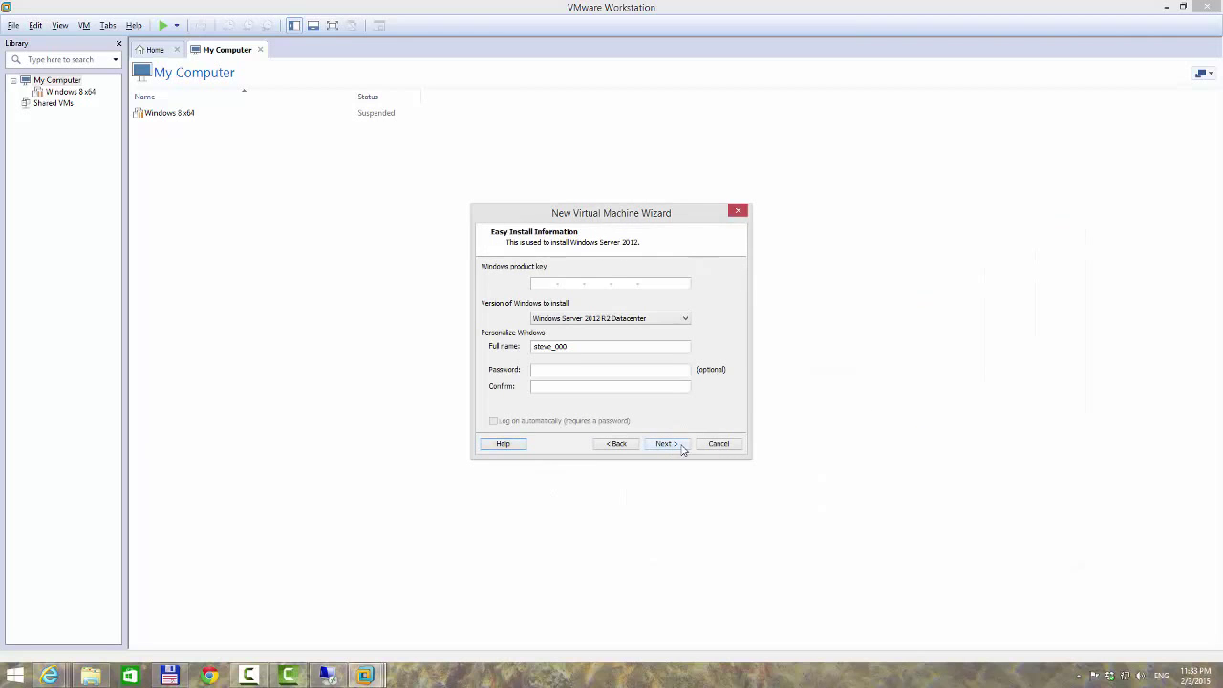
# Set the Easy Install full name to Administrator, choose Windows Server 2012 R2 Standard, and continue without a product key
pyautogui.doubleClick(564, 346)
pyautogui.write('Administrator')
pyautogui.click(557, 320)
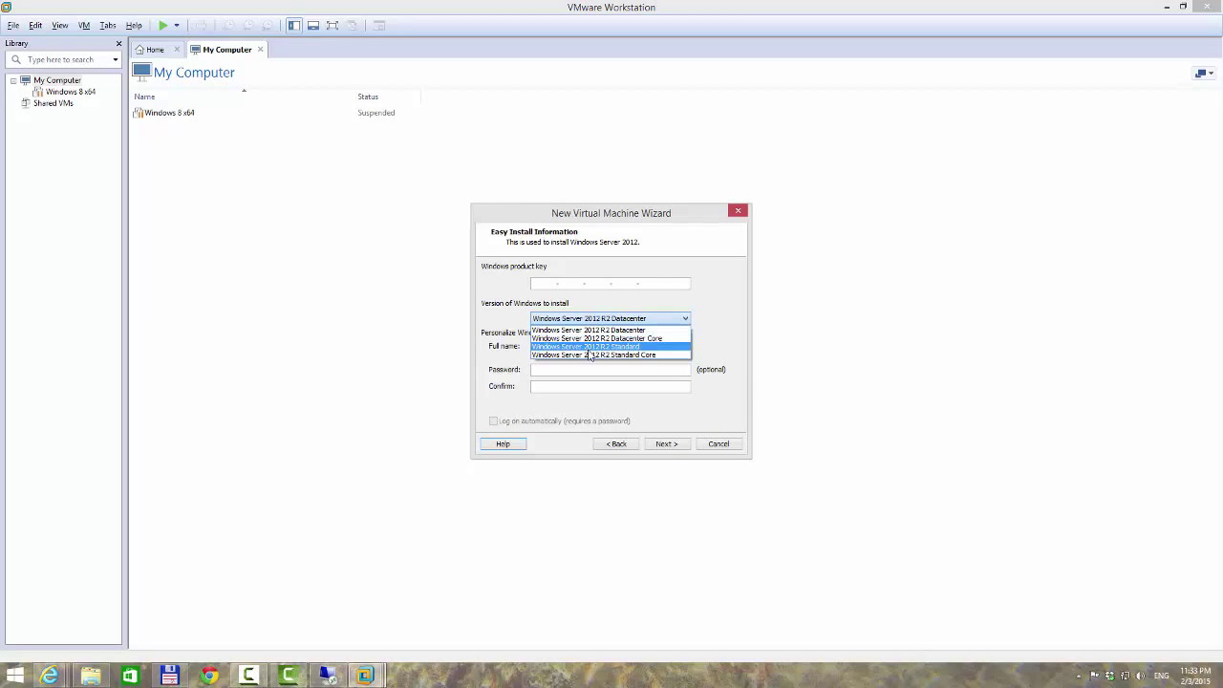
pyautogui.click(589, 350)
pyautogui.click(663, 444)
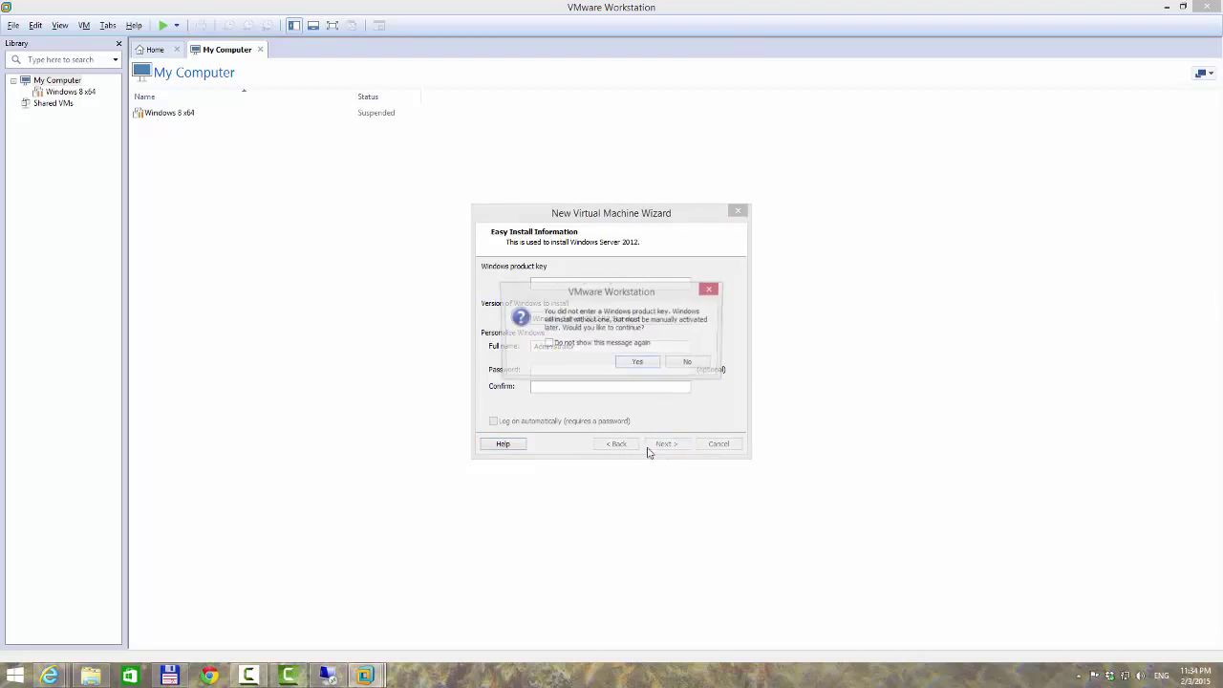
pyautogui.click(635, 364)
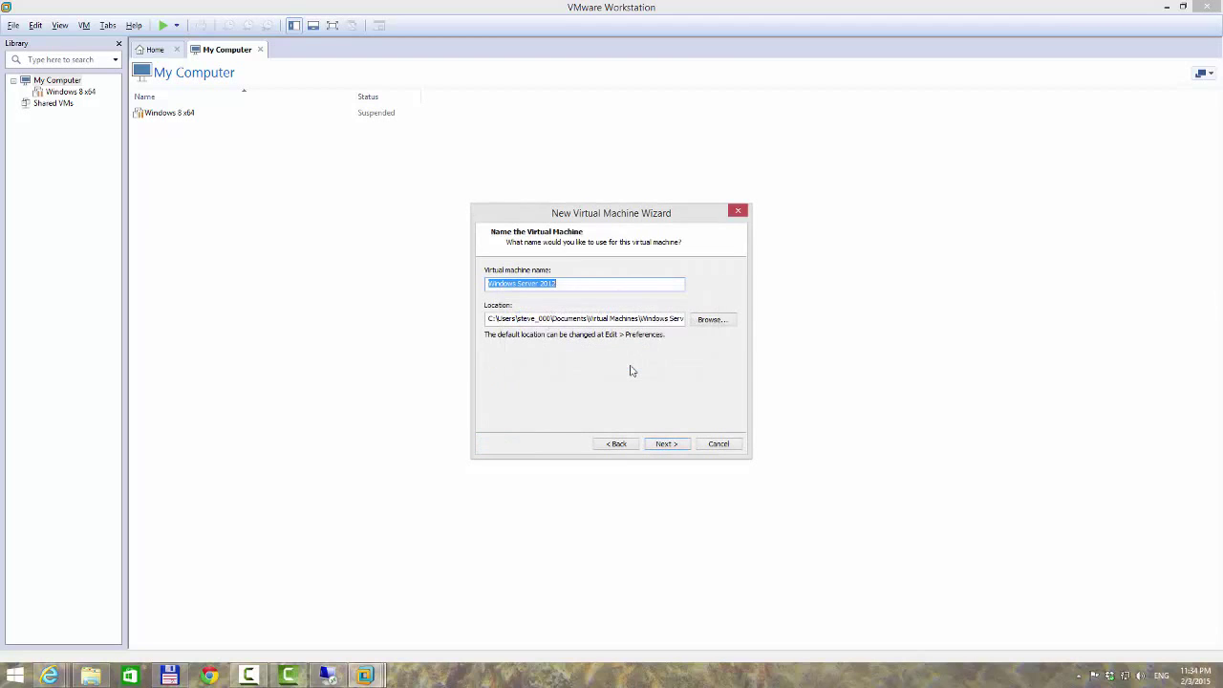
# Store the virtual machine in a new folder named win2k12 inside the -= VMs =- folder on the I: drive
pyautogui.click(712, 320)
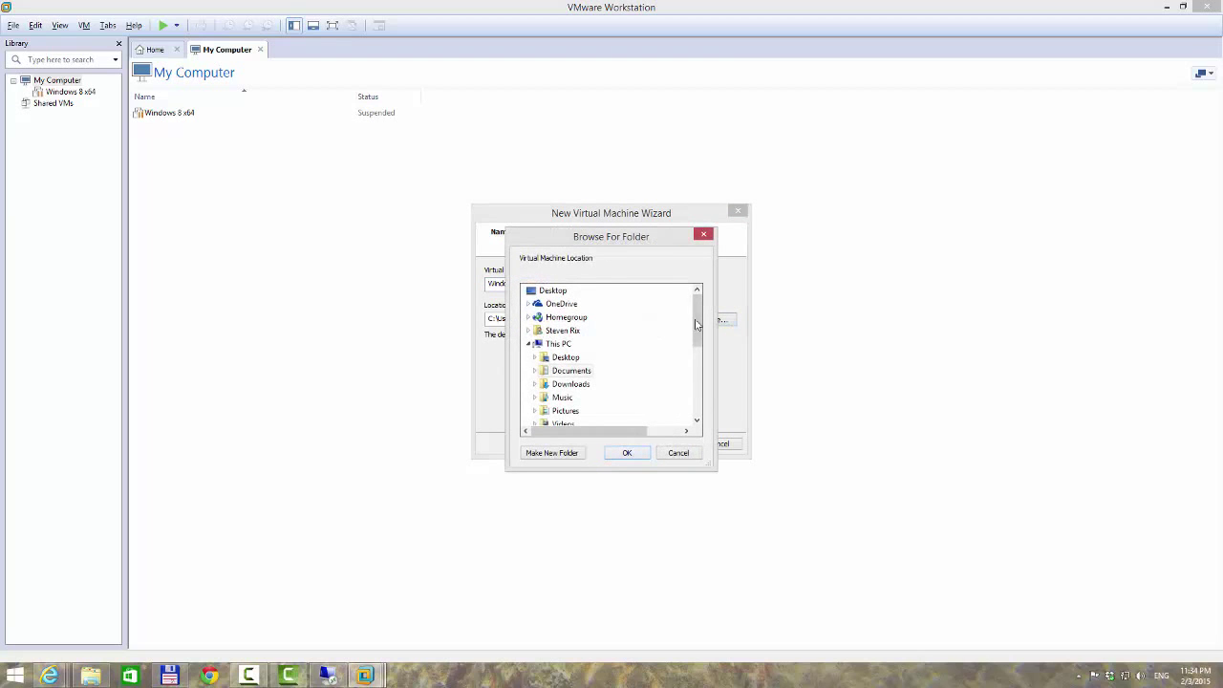
pyautogui.moveTo(696, 325); pyautogui.dragTo(697, 396)
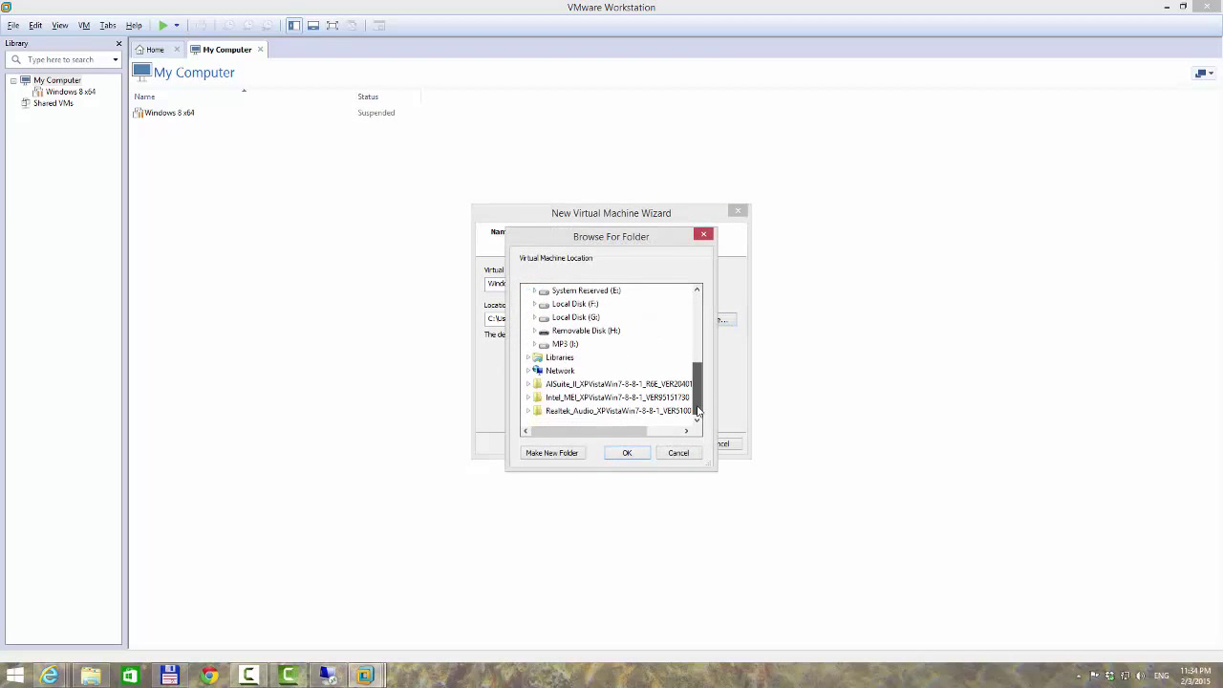
pyautogui.click(565, 344)
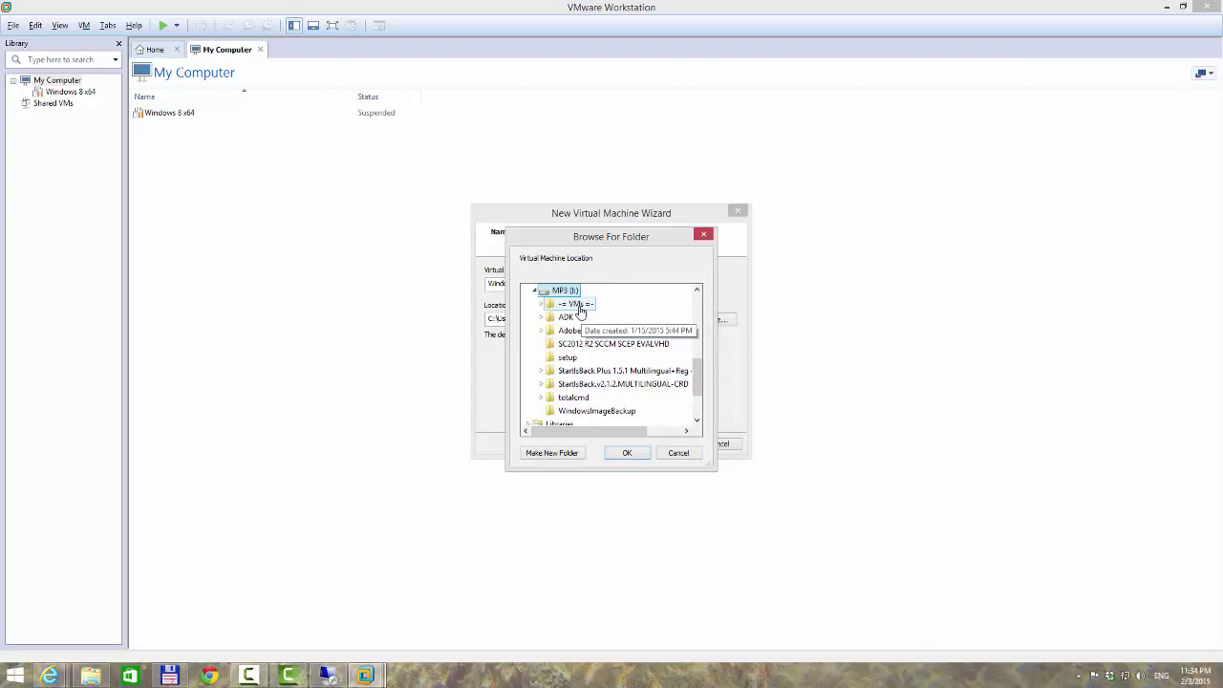
pyautogui.click(579, 306)
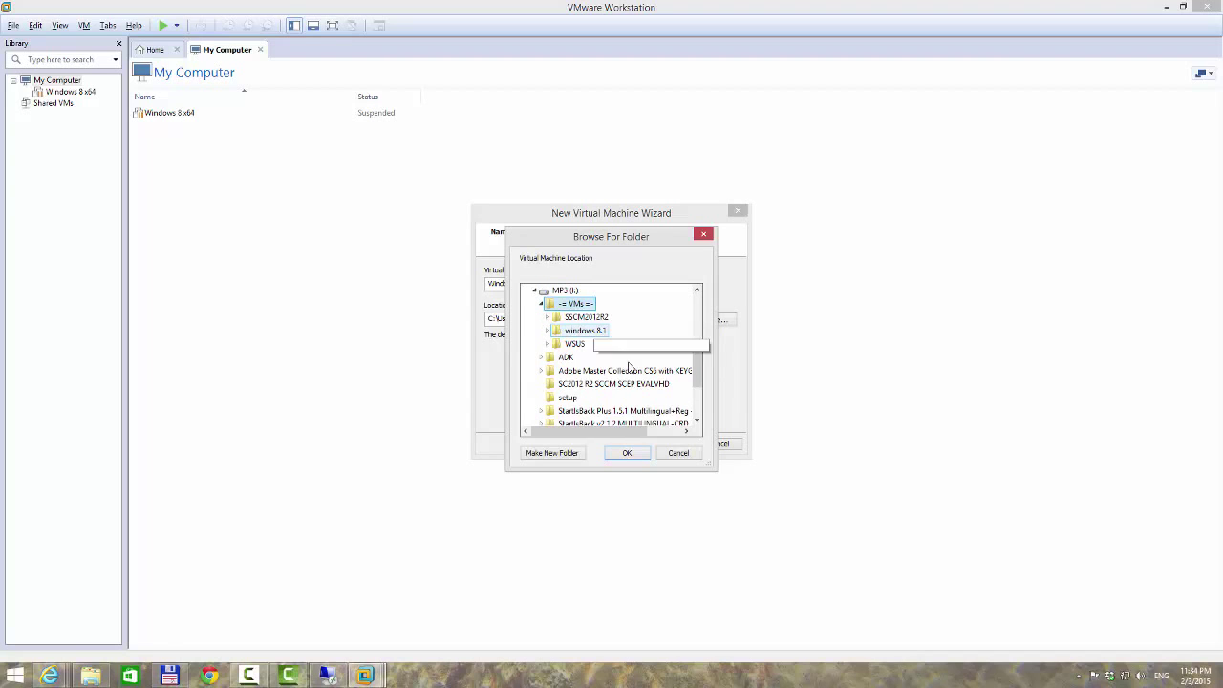
pyautogui.rightClick(583, 305)
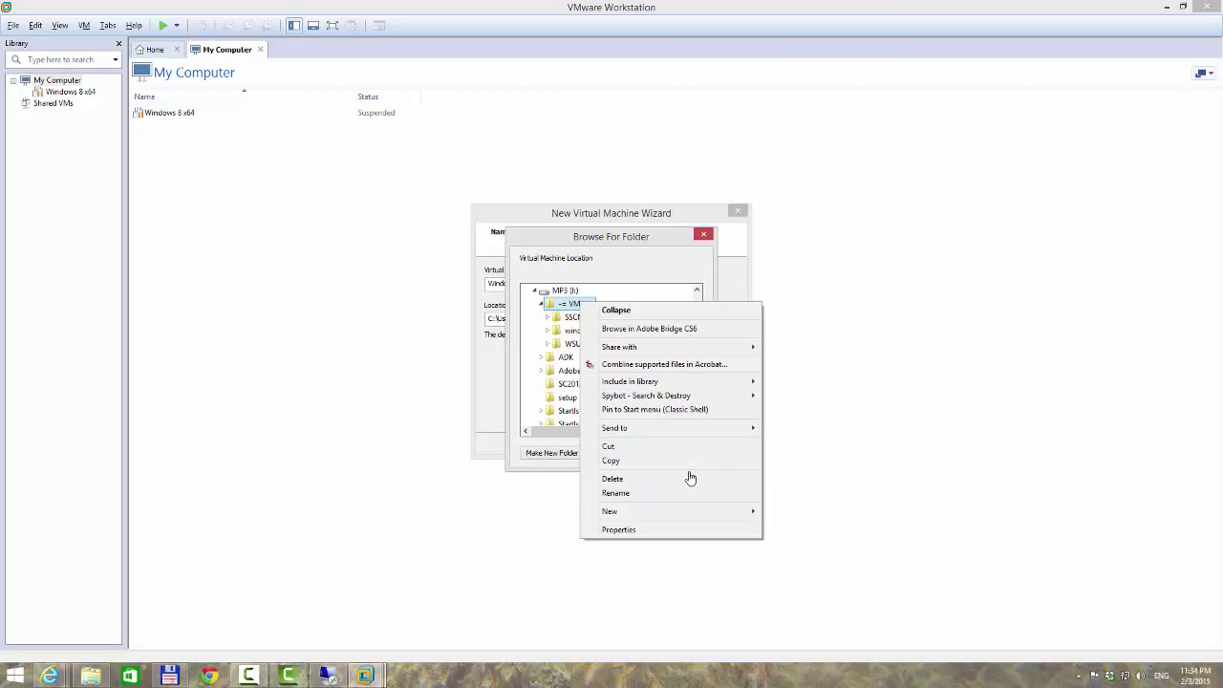
pyautogui.moveTo(701, 513)
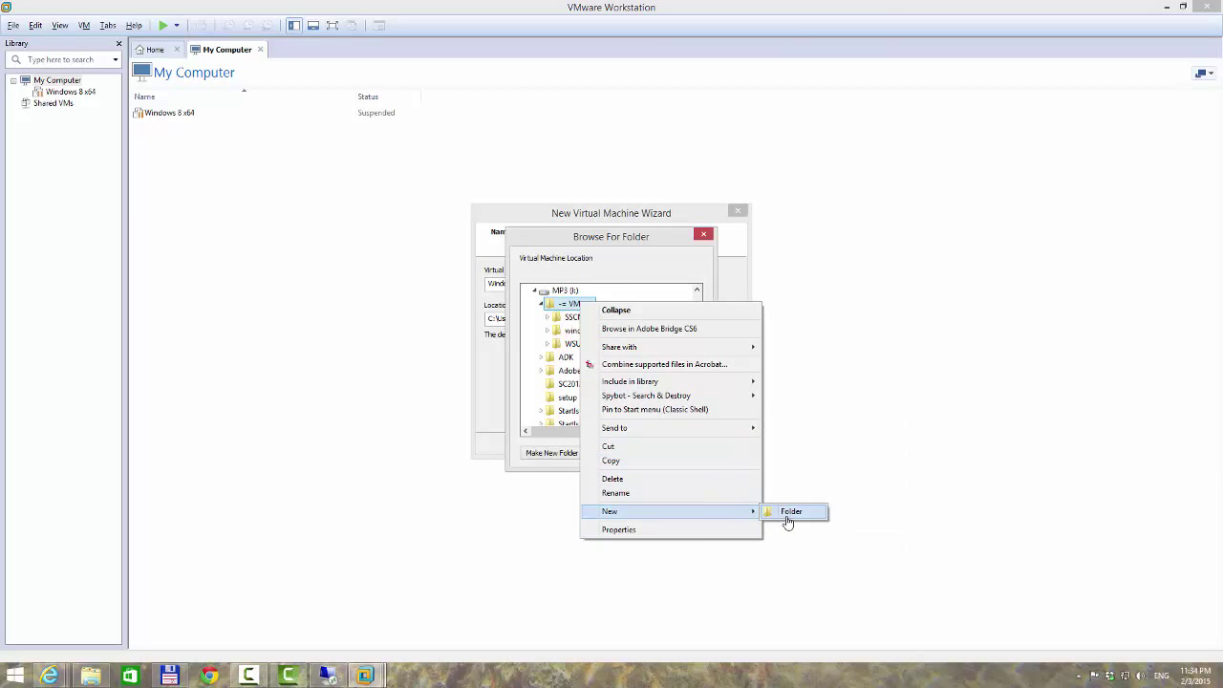
pyautogui.click(788, 516)
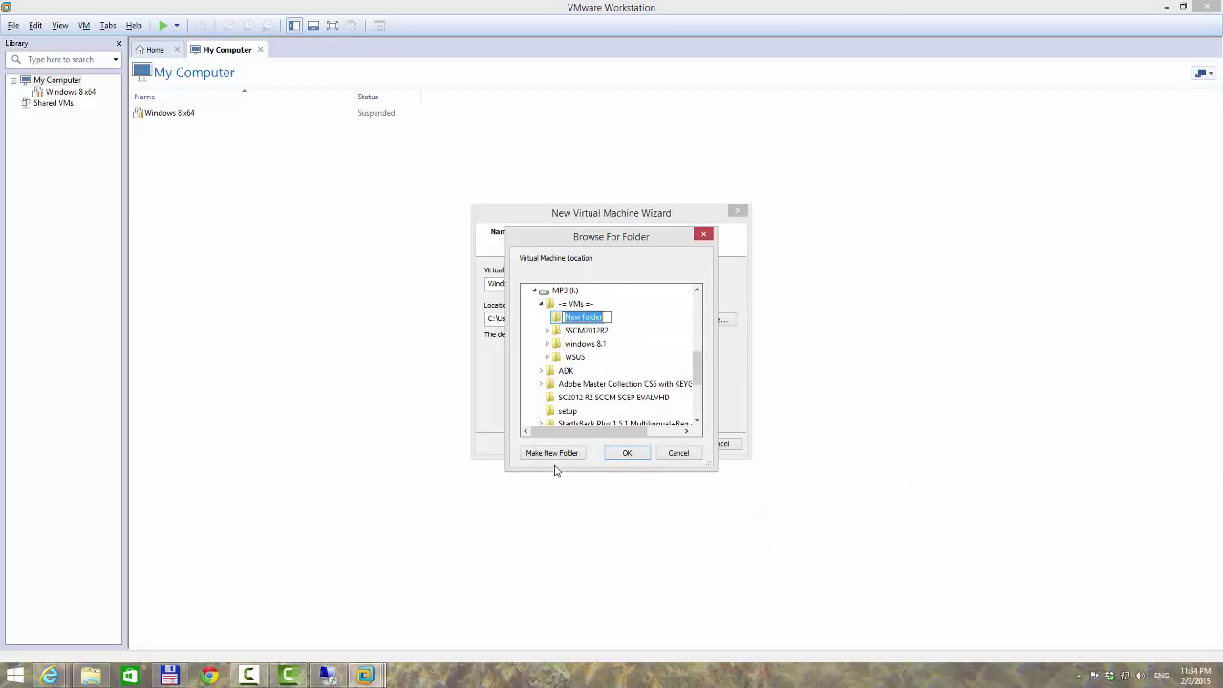
pyautogui.write('win2k12')
pyautogui.press('Return')
pyautogui.press('Return')
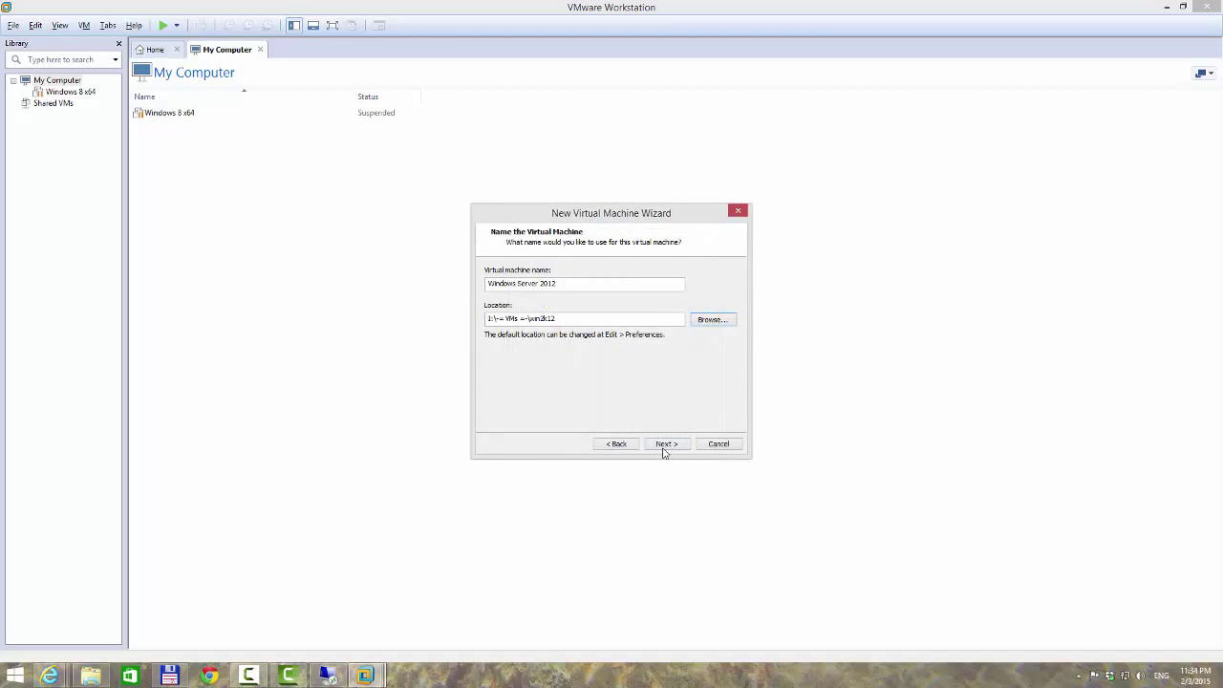
pyautogui.click(665, 444)
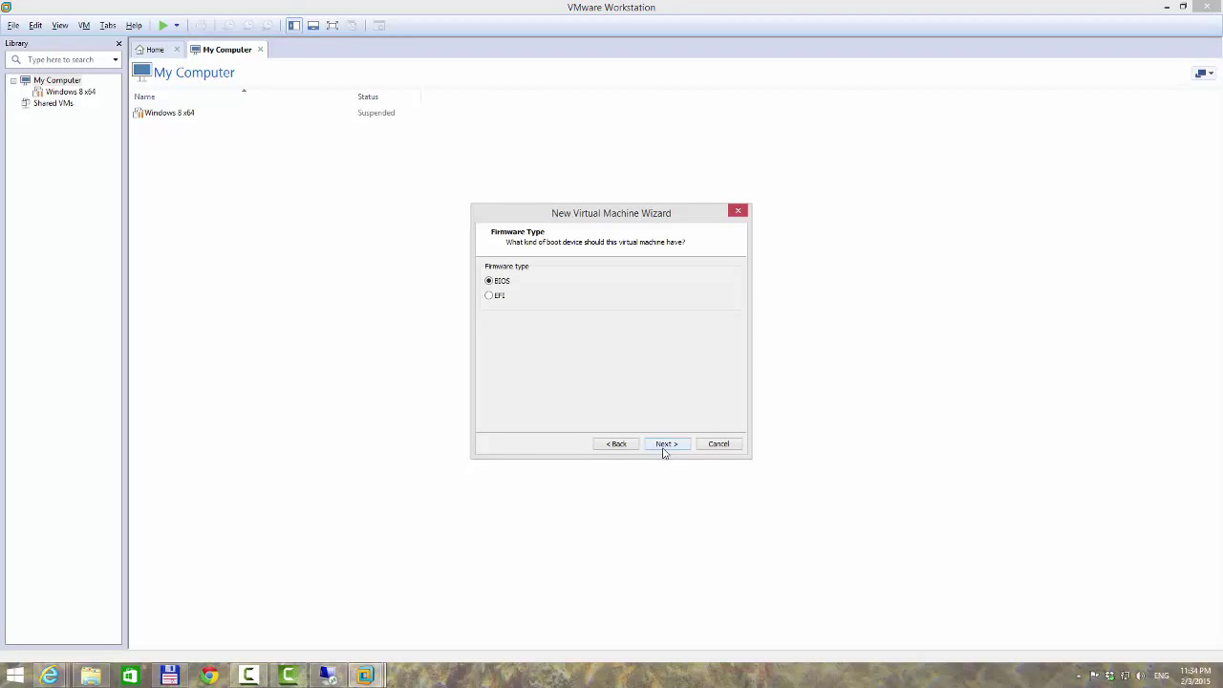
# Keep the BIOS firmware type and configure 4 processors with 8 CPU cores in total
pyautogui.click(664, 445)
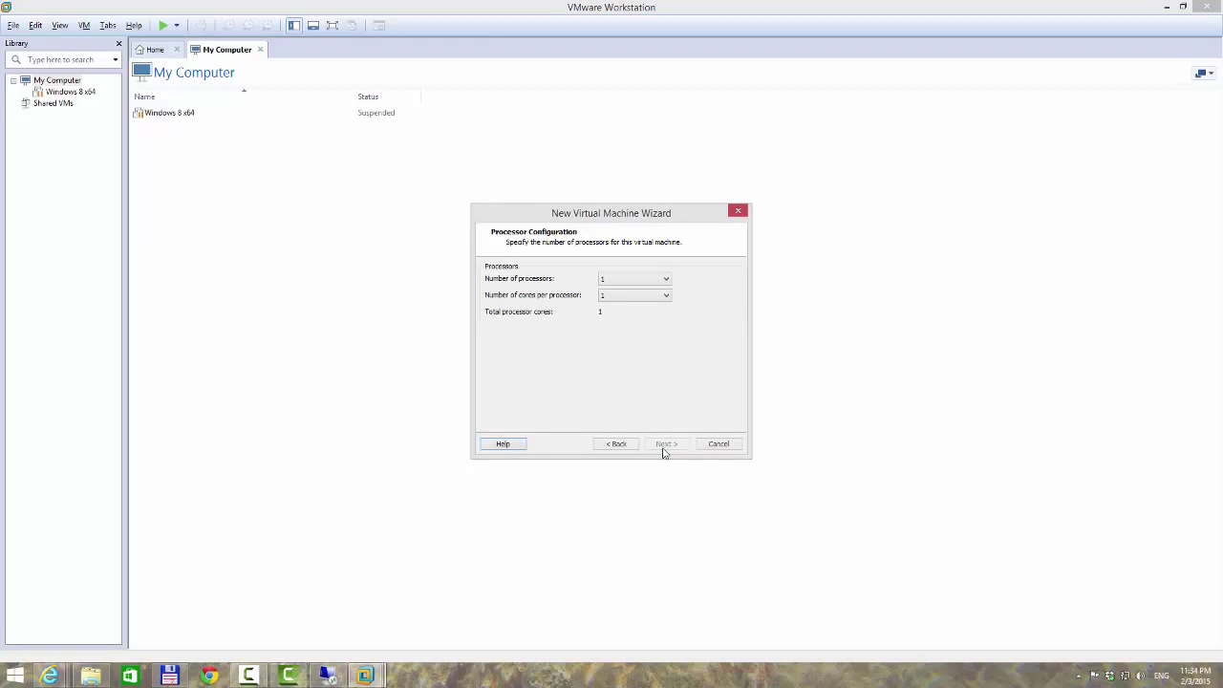
pyautogui.click(628, 283)
pyautogui.click(608, 311)
pyautogui.click(612, 298)
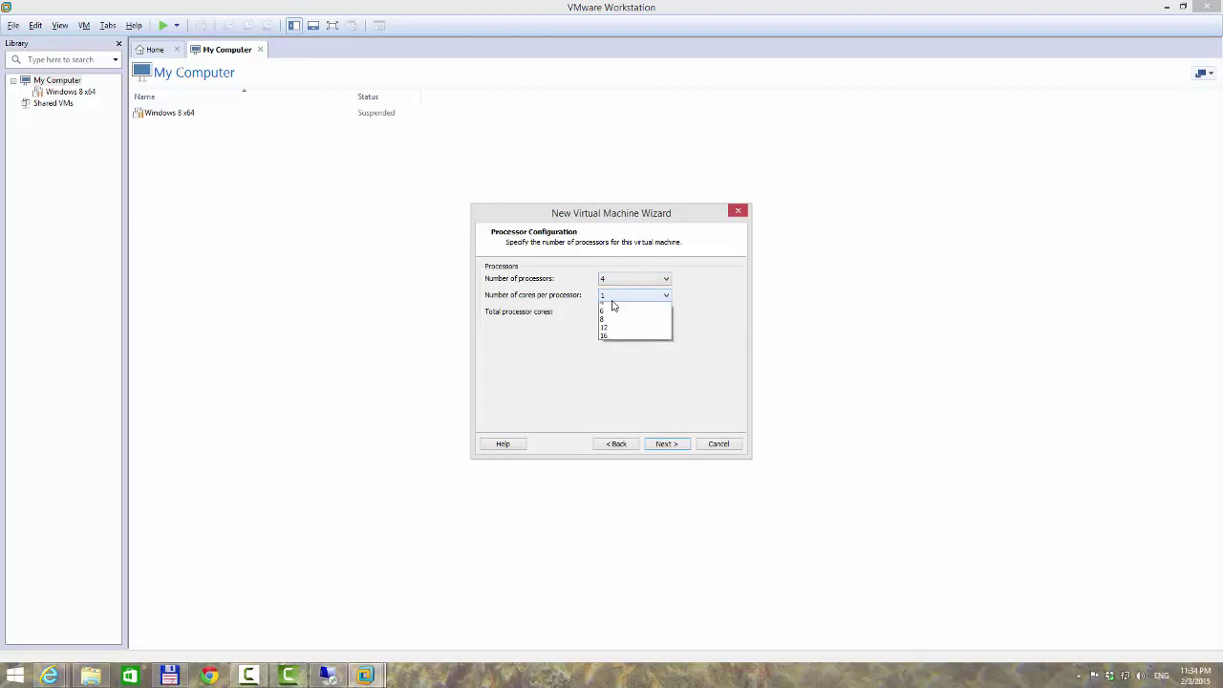
pyautogui.click(612, 313)
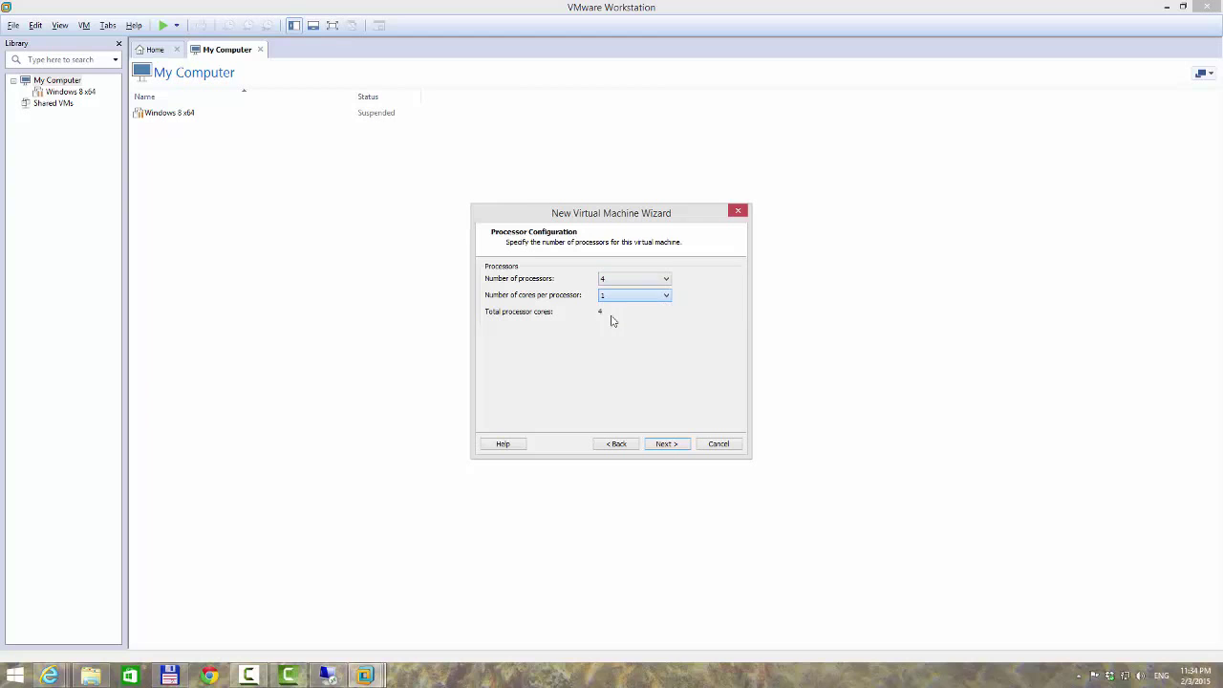
pyautogui.click(661, 445)
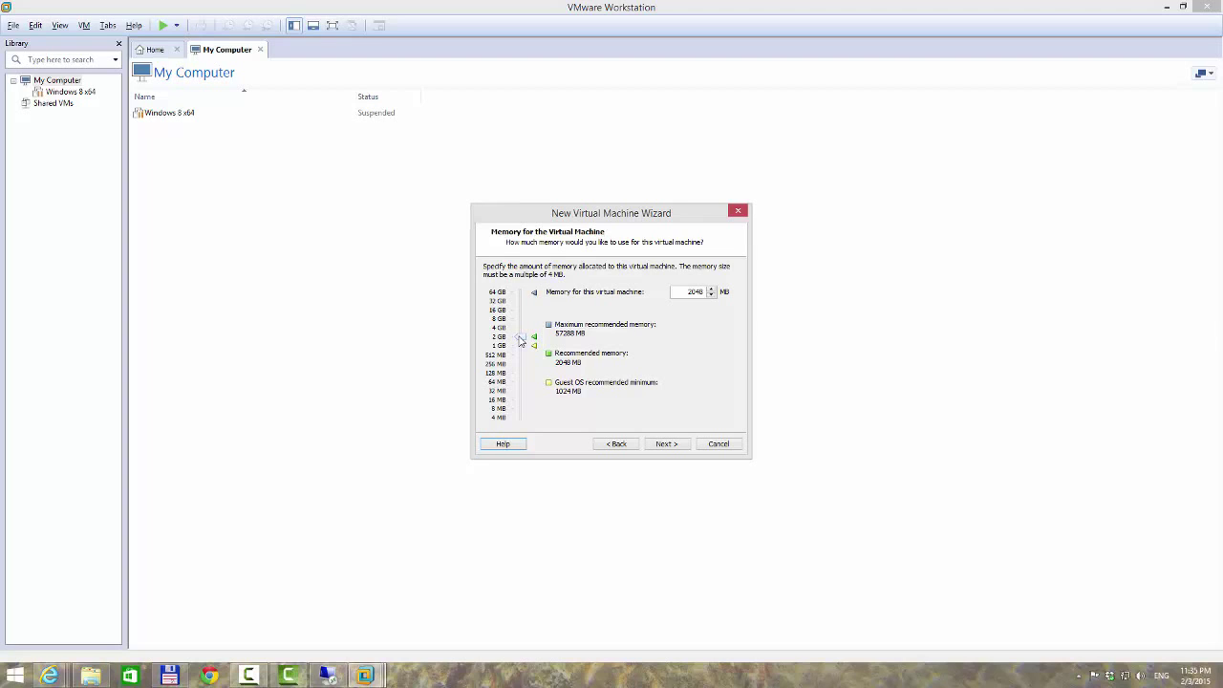
# Set the virtual machine's memory to 35116 MB and keep network address translation (NAT) as the network type
pyautogui.moveTo(521, 341); pyautogui.dragTo(530, 304)
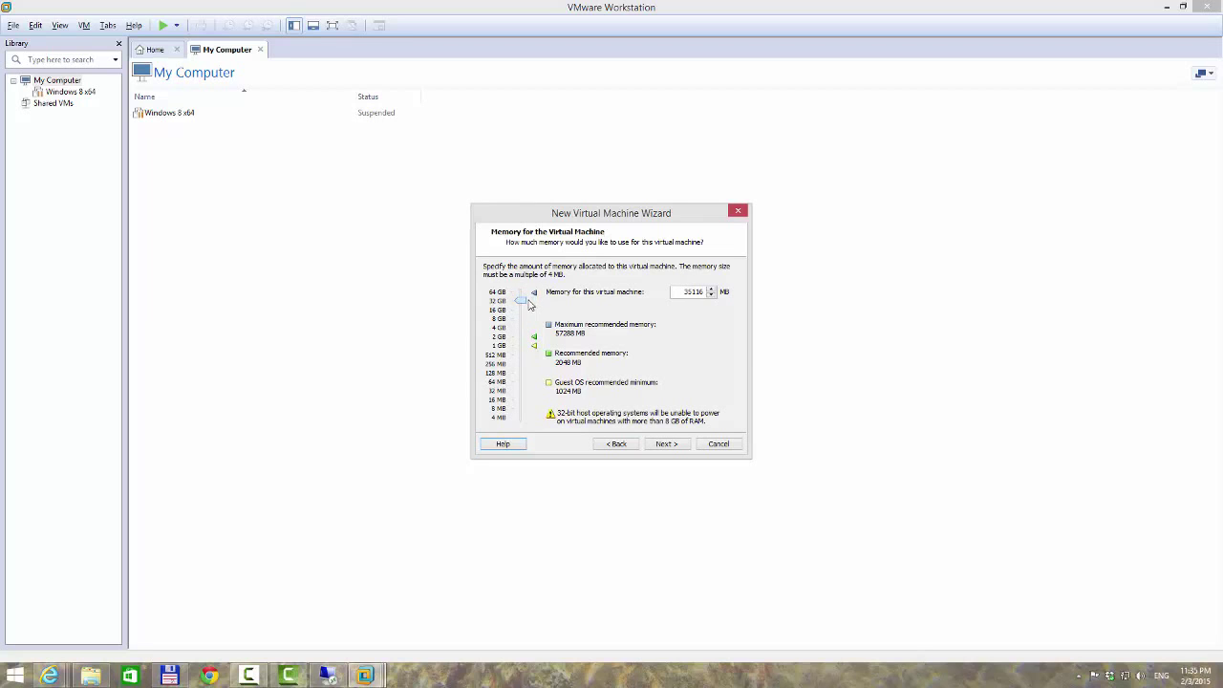
pyautogui.click(666, 444)
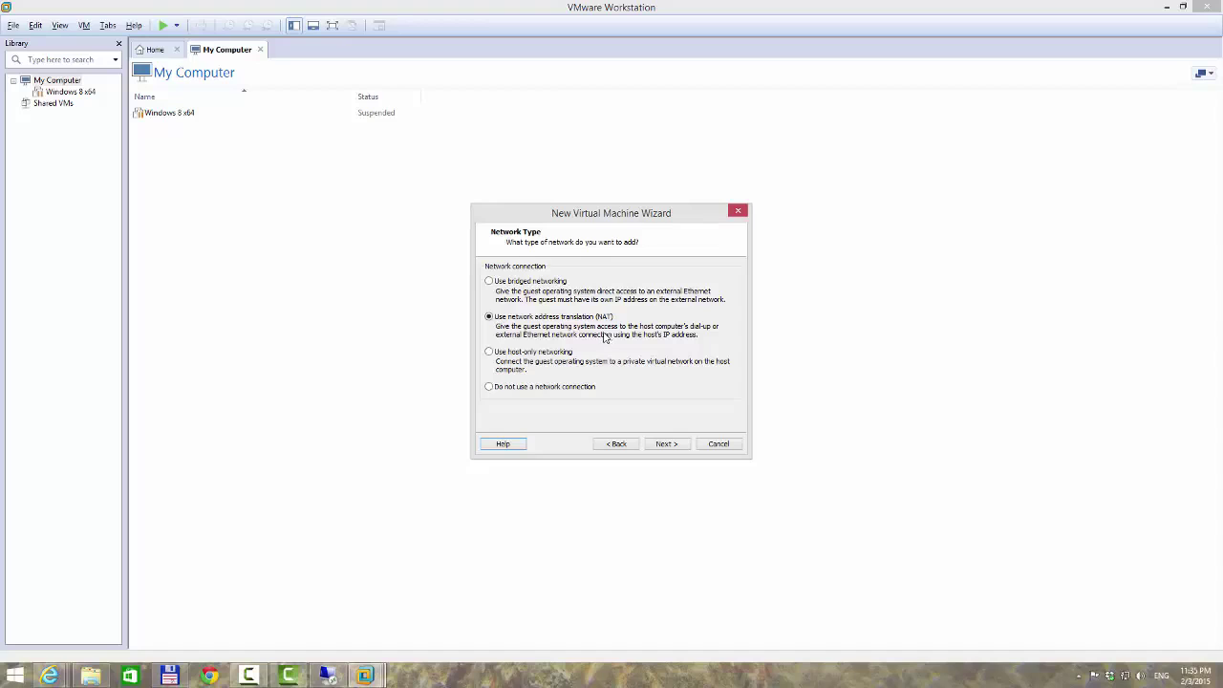
pyautogui.click(672, 447)
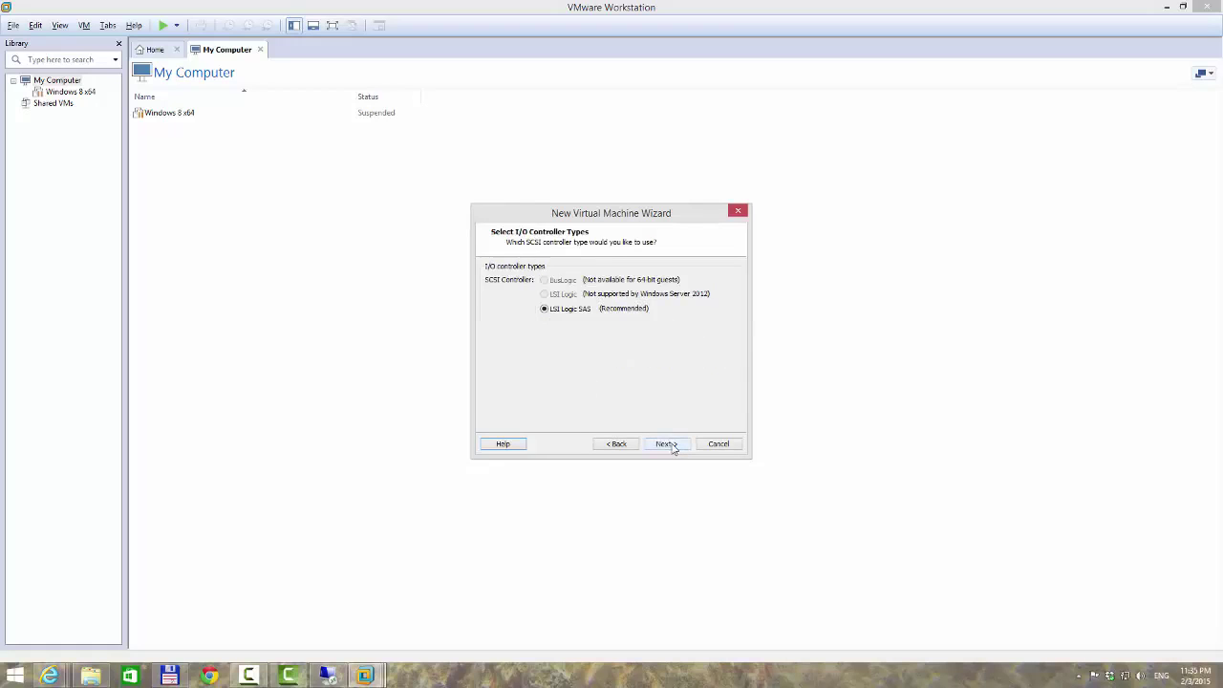
# Keep the LSI Logic SAS controller and create a new 60 GB virtual disk split into multiple files
pyautogui.click(666, 445)
pyautogui.click(666, 445)
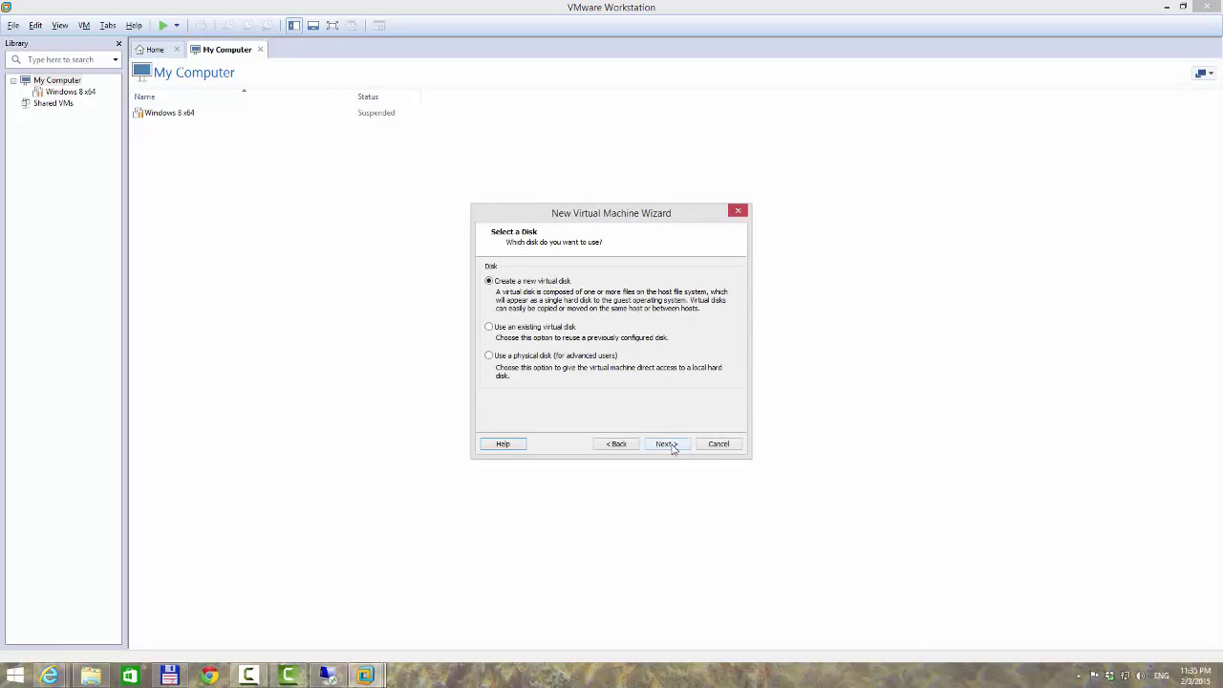
pyautogui.click(666, 444)
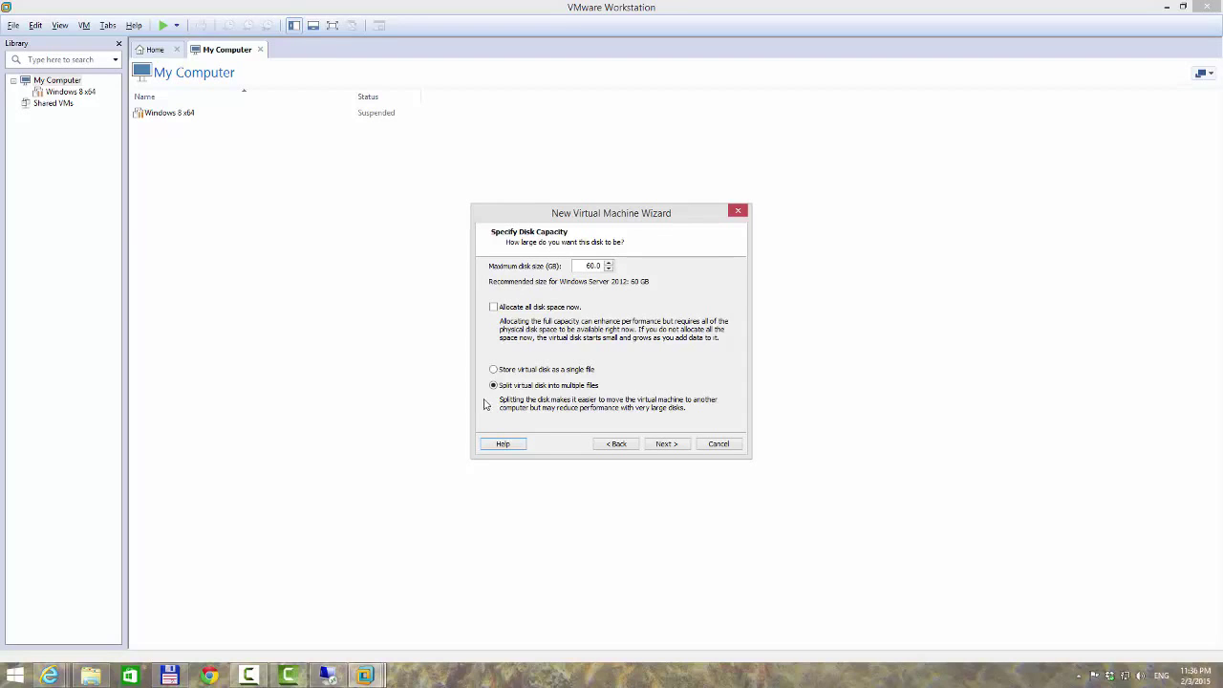
pyautogui.click(669, 446)
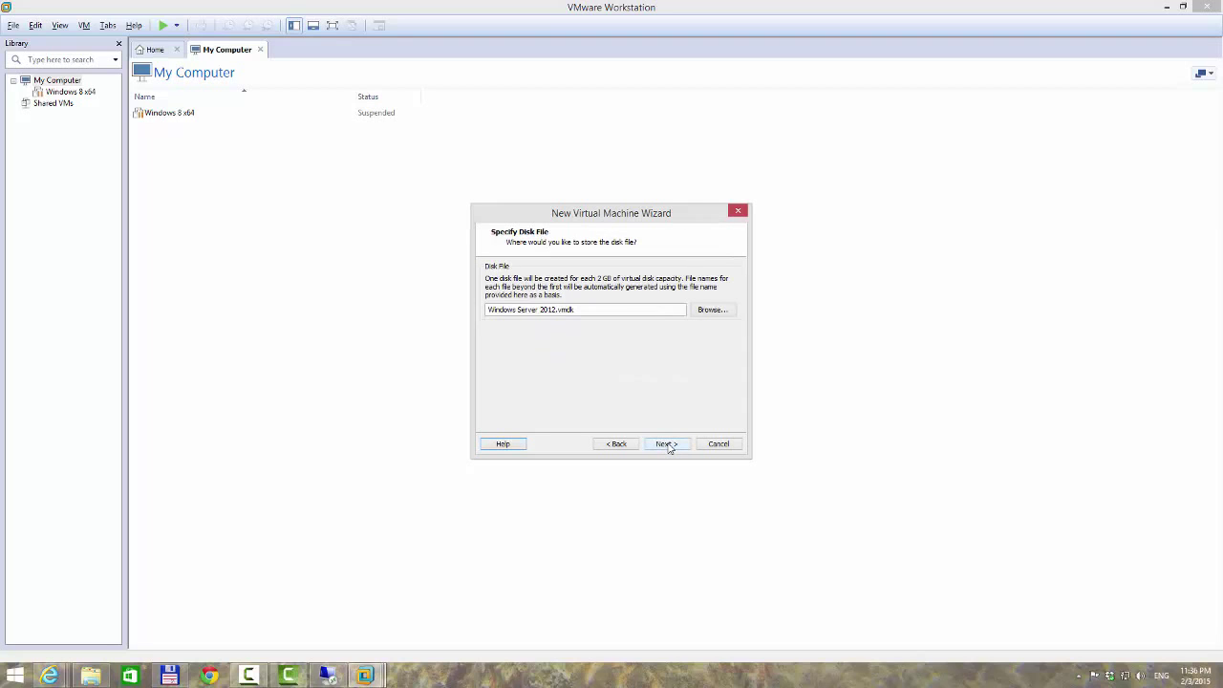
# Accept Windows Server 2012.vmdk as the disk file and create the virtual machine, powering it on after creation
pyautogui.click(667, 444)
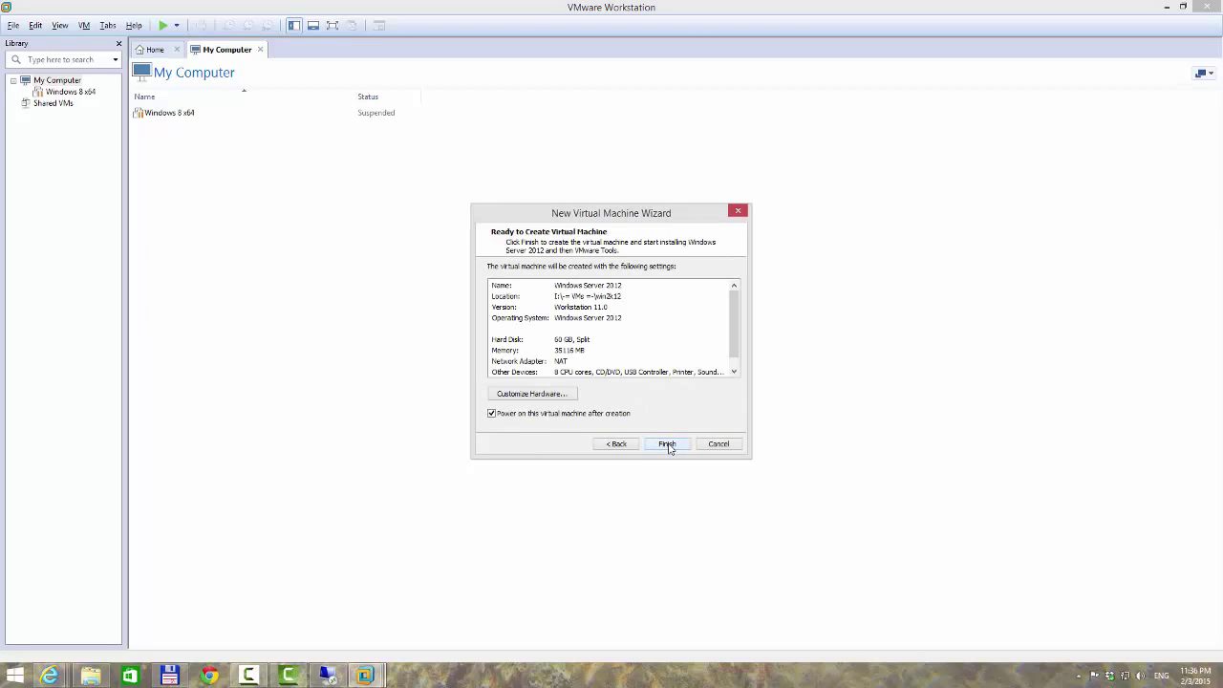
pyautogui.click(668, 446)
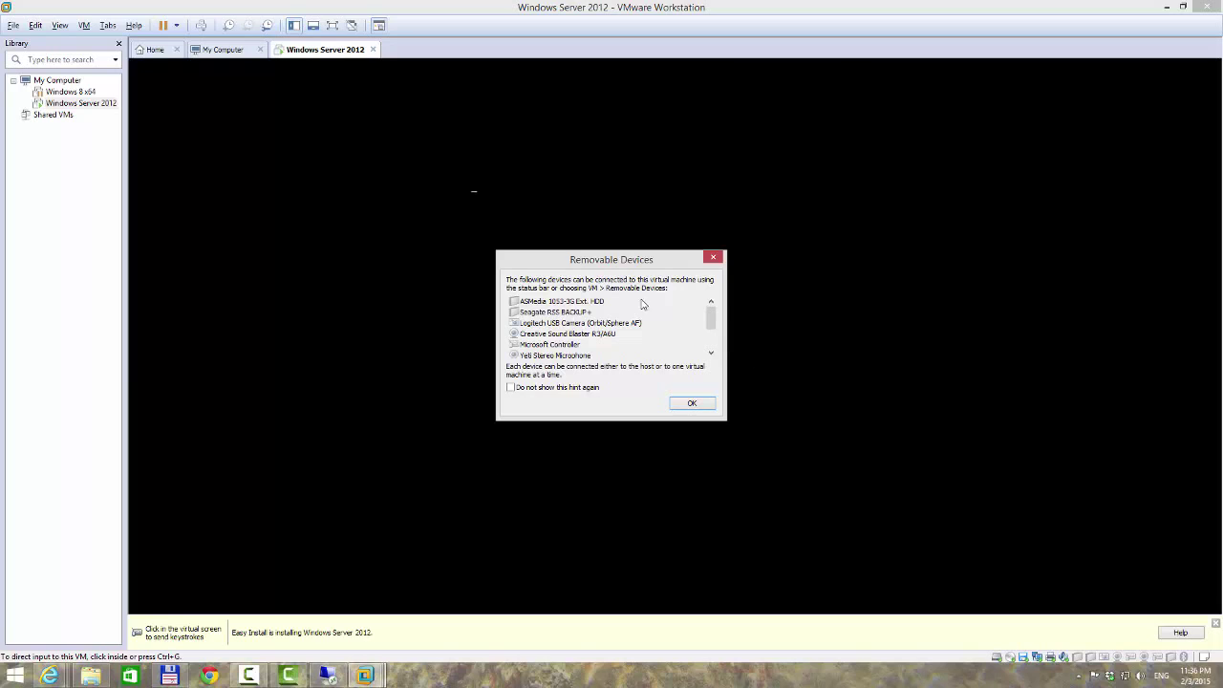
pyautogui.click(687, 404)
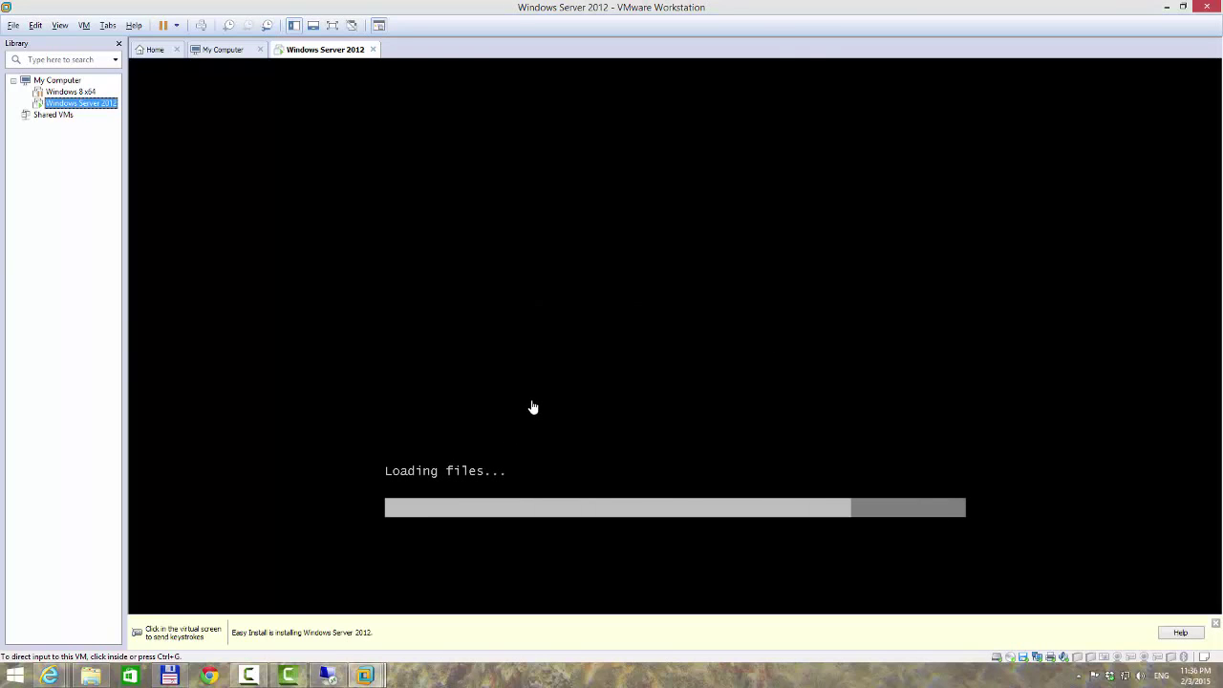